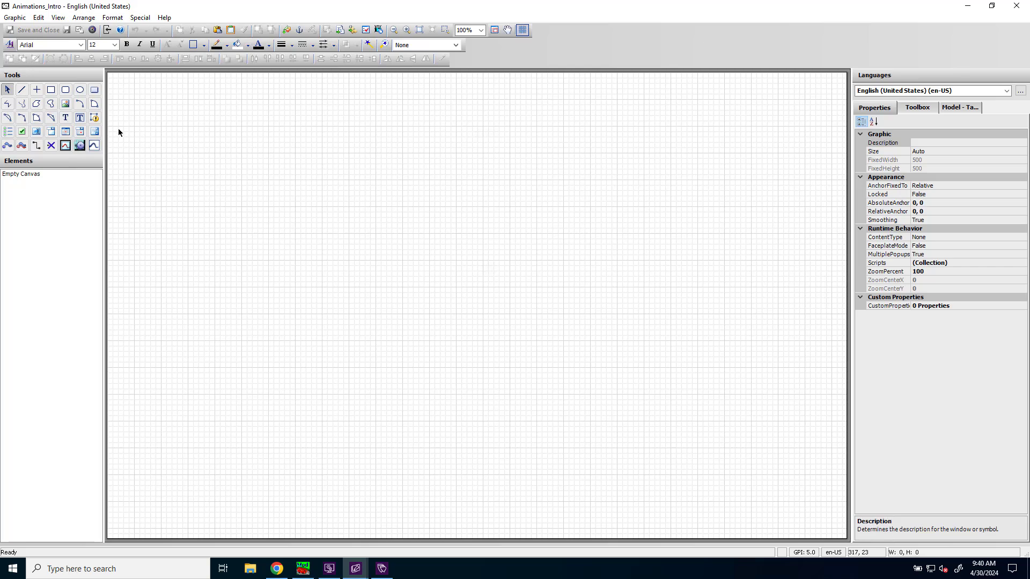
Draw a 100×70 rectangle and place the text 'This is text' to its right.
click(51, 90)
drag(133, 100, 183, 131)
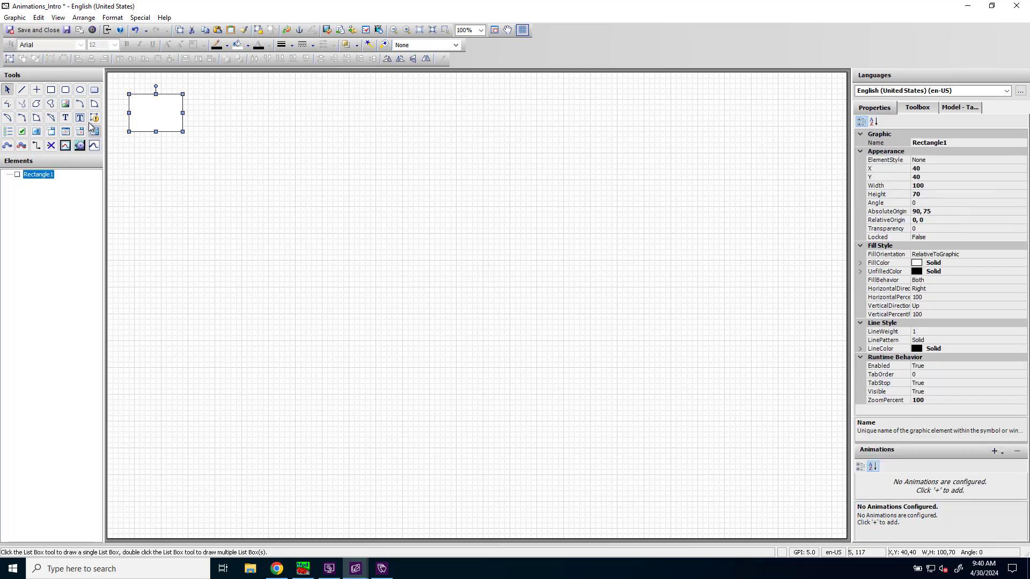
click(65, 117)
click(211, 109)
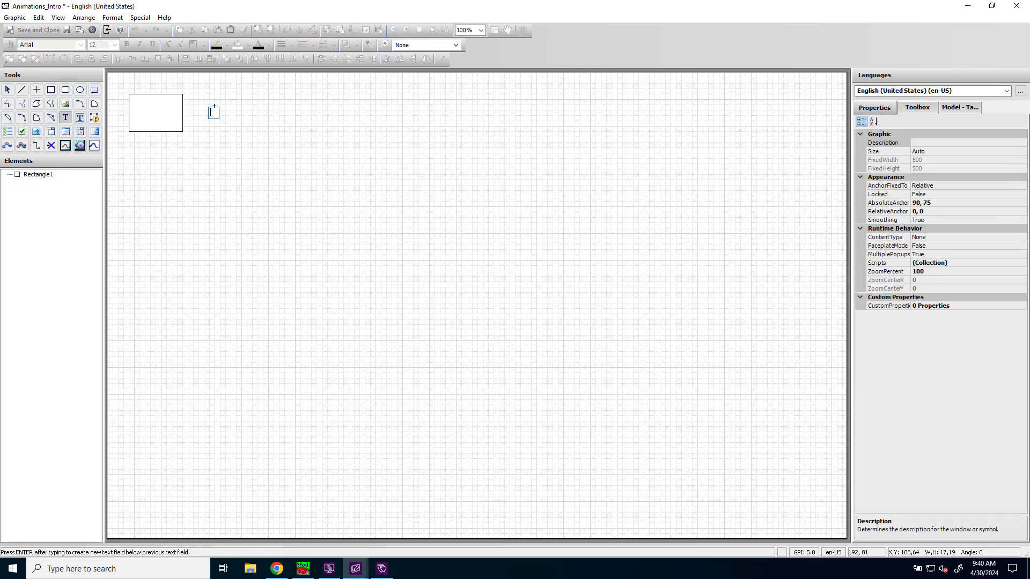
text(This is text)
key(Return)
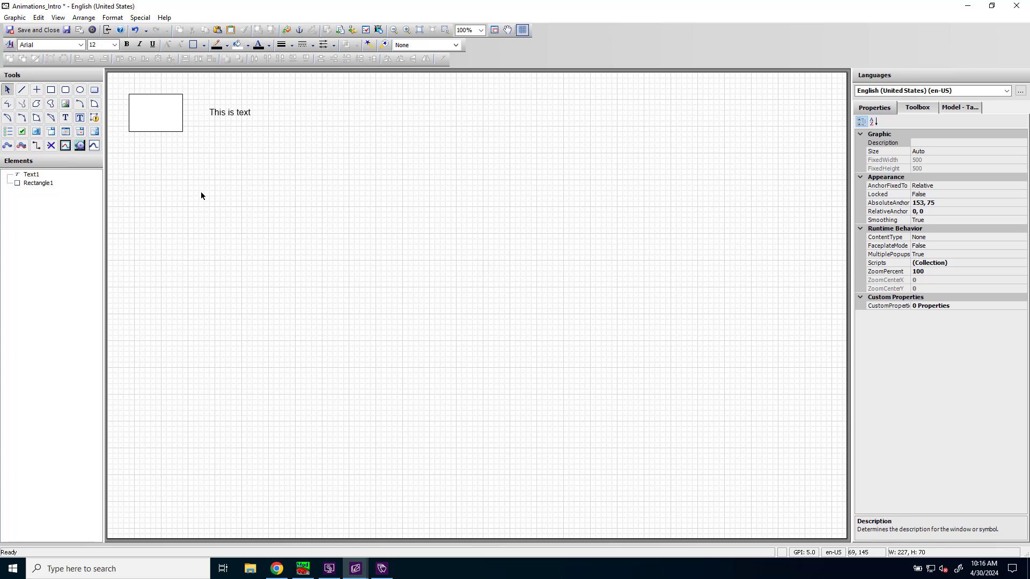
Open Rectangle1's Edit Animations dialog, then cancel it without adding anything.
double_click(156, 119)
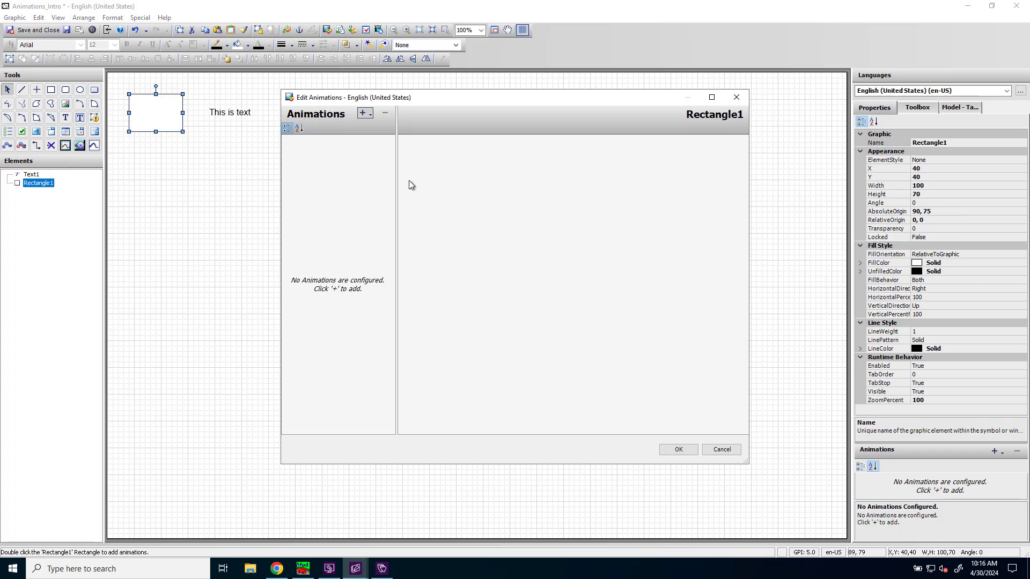
click(721, 449)
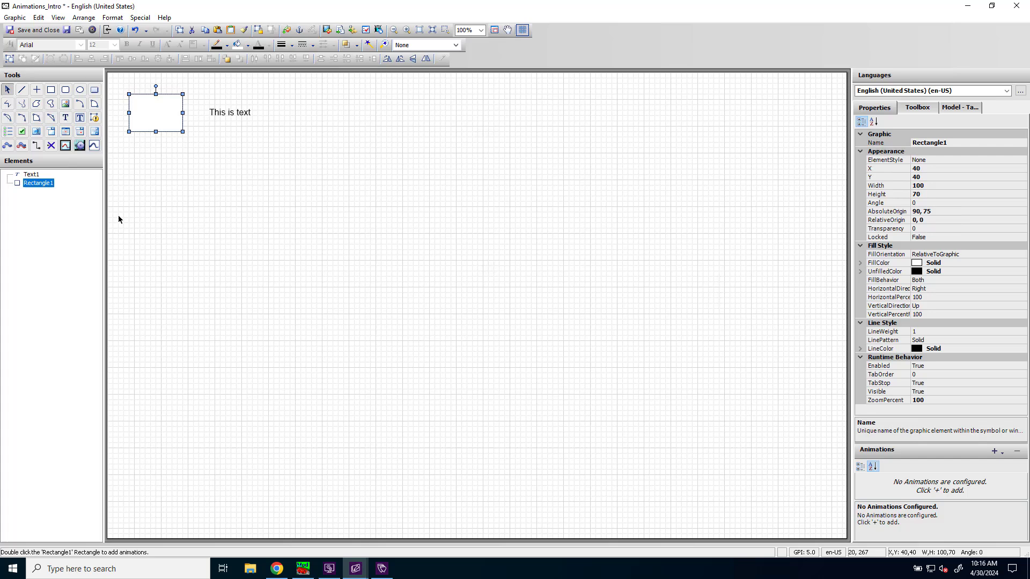
Bring up Rectangle1's context menu and reopen its Edit Animations dialog.
right_click(158, 123)
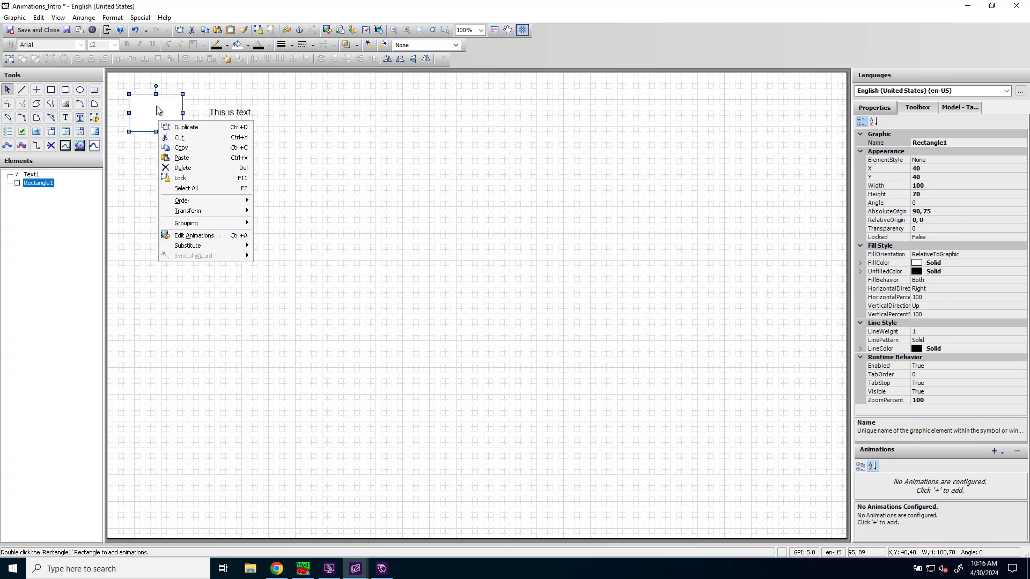
double_click(156, 105)
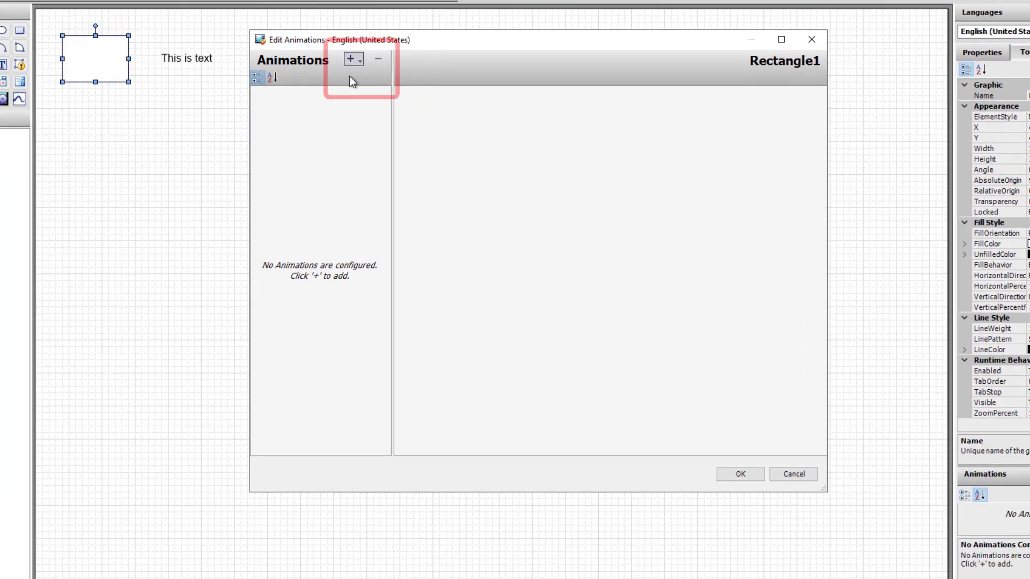
Look over the list of animation types, then close the editor with none added.
click(356, 59)
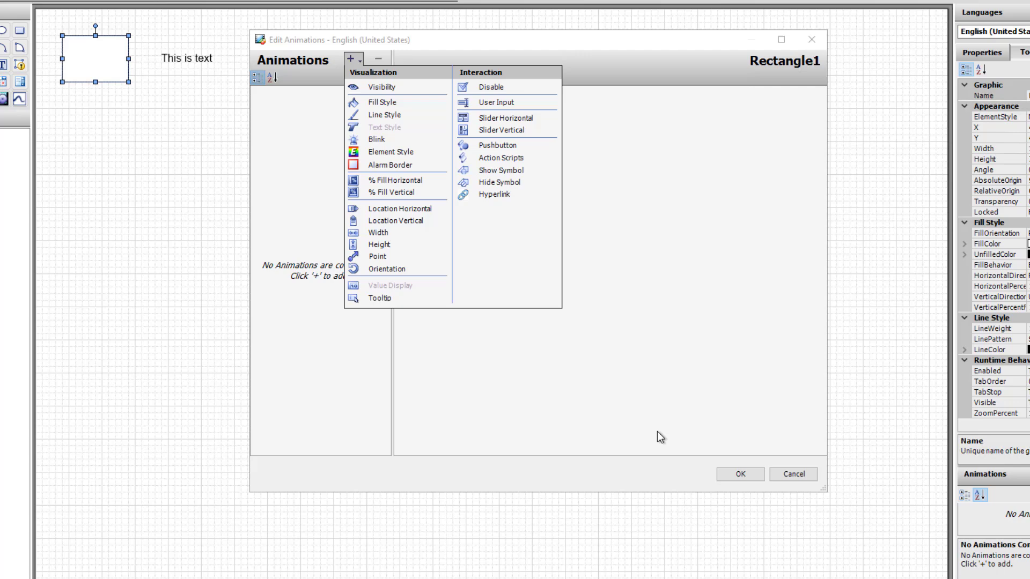
click(700, 436)
click(794, 474)
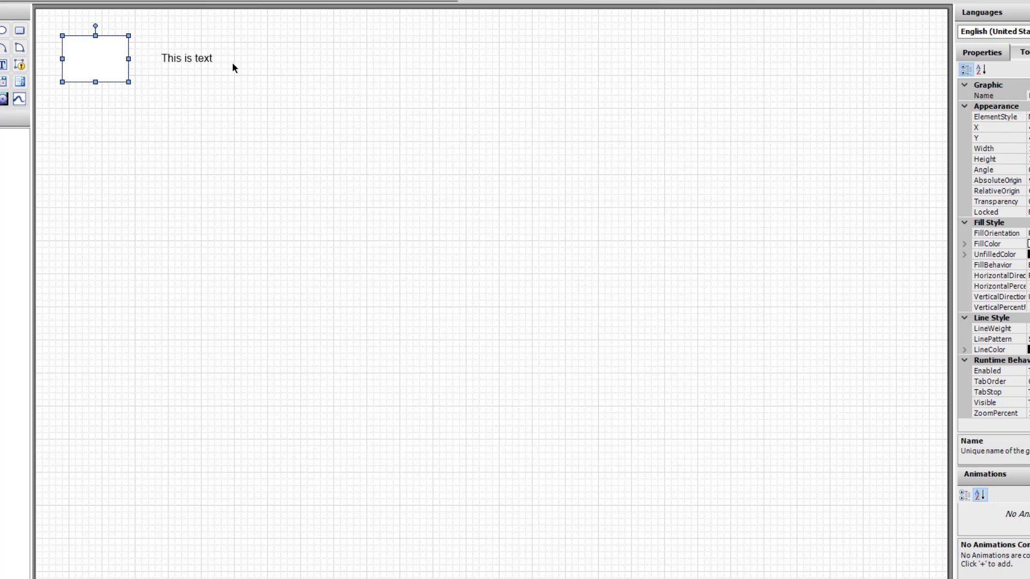
double_click(185, 60)
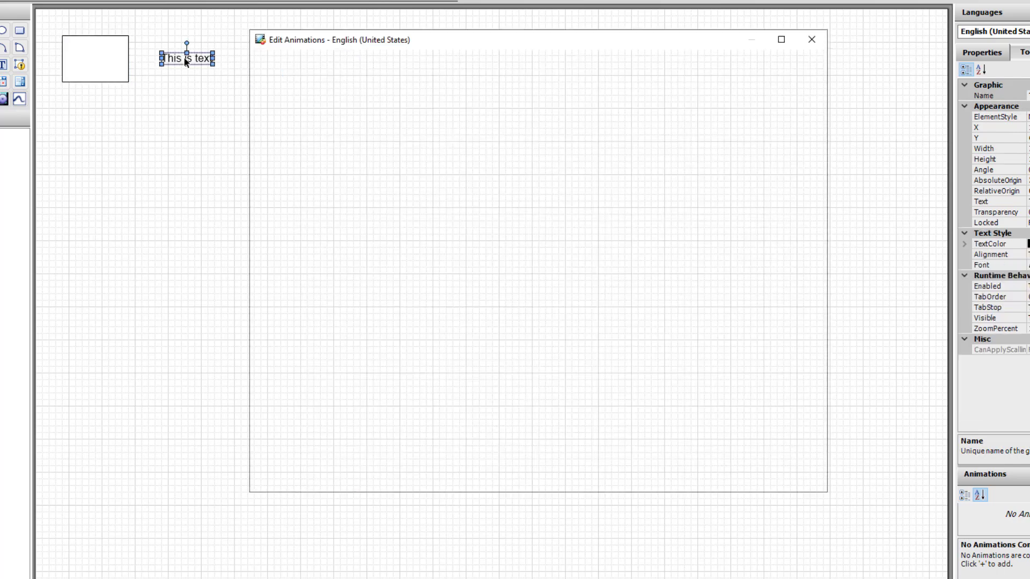
click(358, 60)
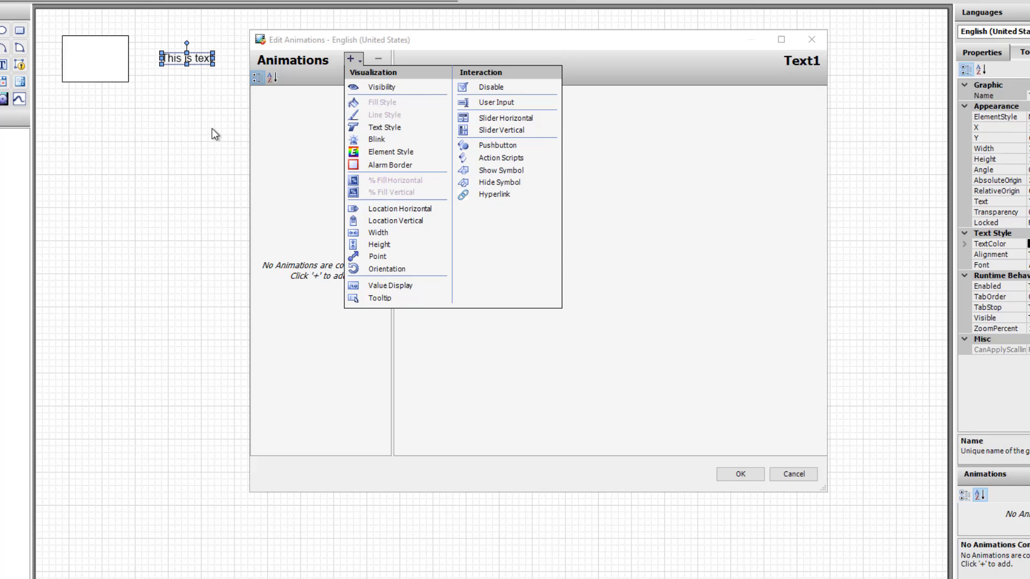
click(794, 474)
click(793, 474)
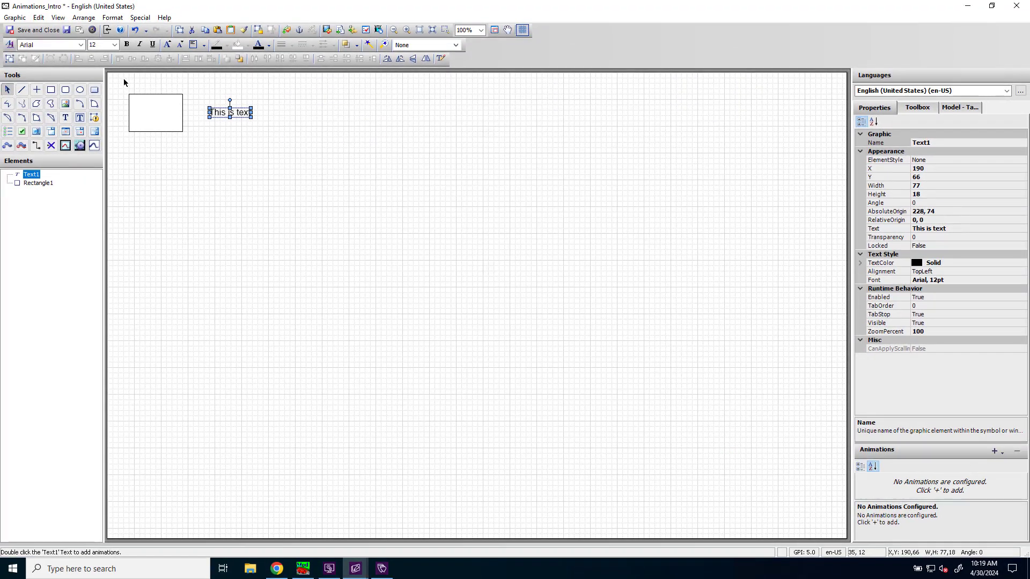
Group the rectangle and text into Group1 (227 × 70 at 40, 40).
drag(120, 79, 278, 146)
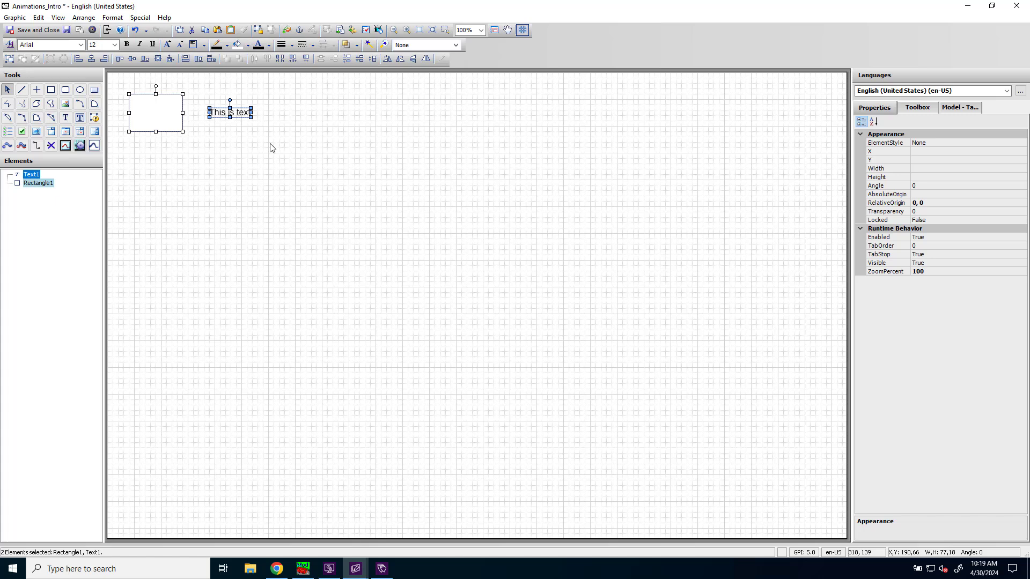
click(10, 60)
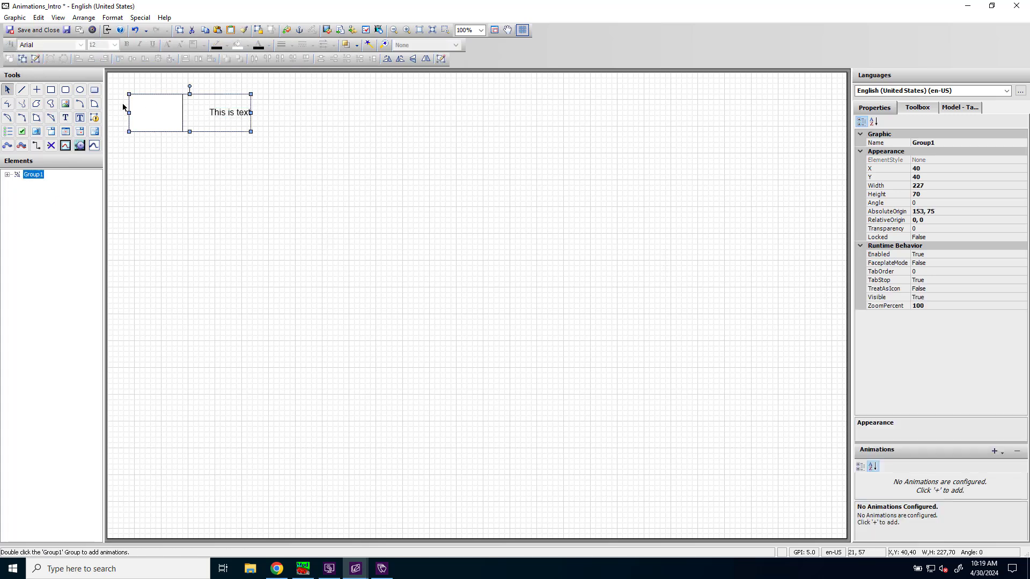
double_click(173, 117)
Add a Visibility animation to Group1, then remove it again and confirm with Yes.
click(361, 110)
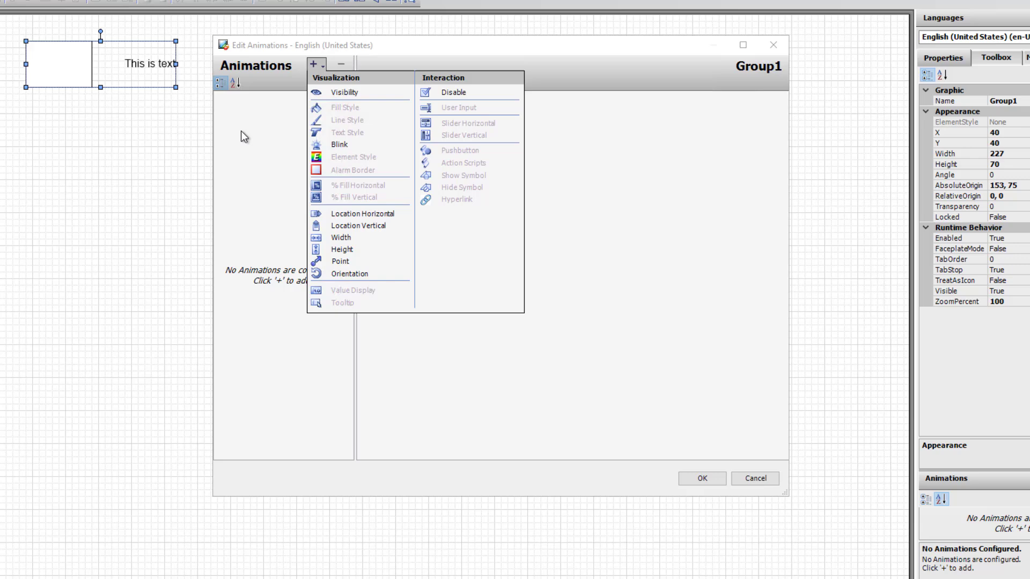
click(338, 95)
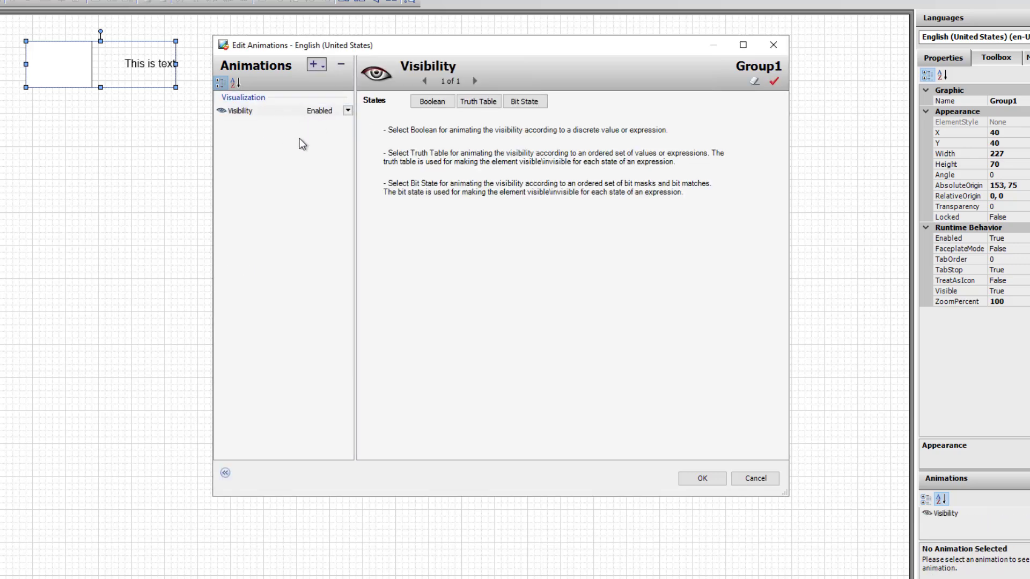
click(340, 68)
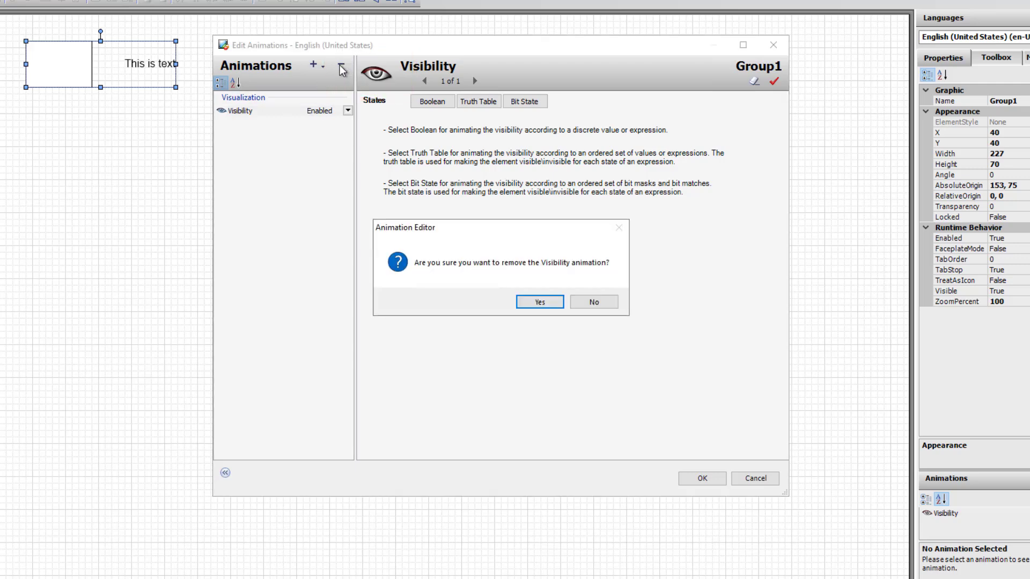
click(540, 304)
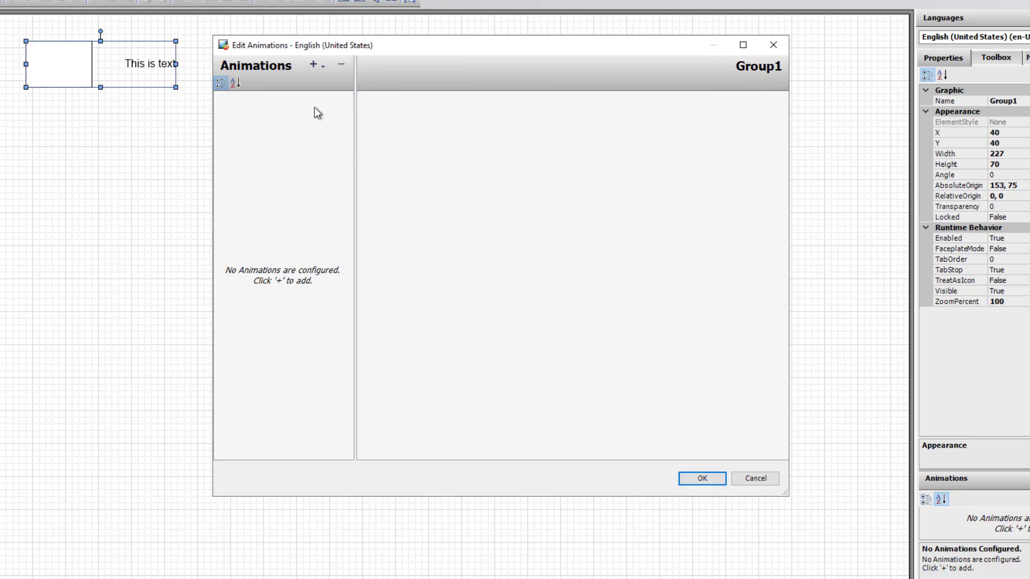
Add a Visibility animation to Group1 and keep it Enabled.
click(314, 64)
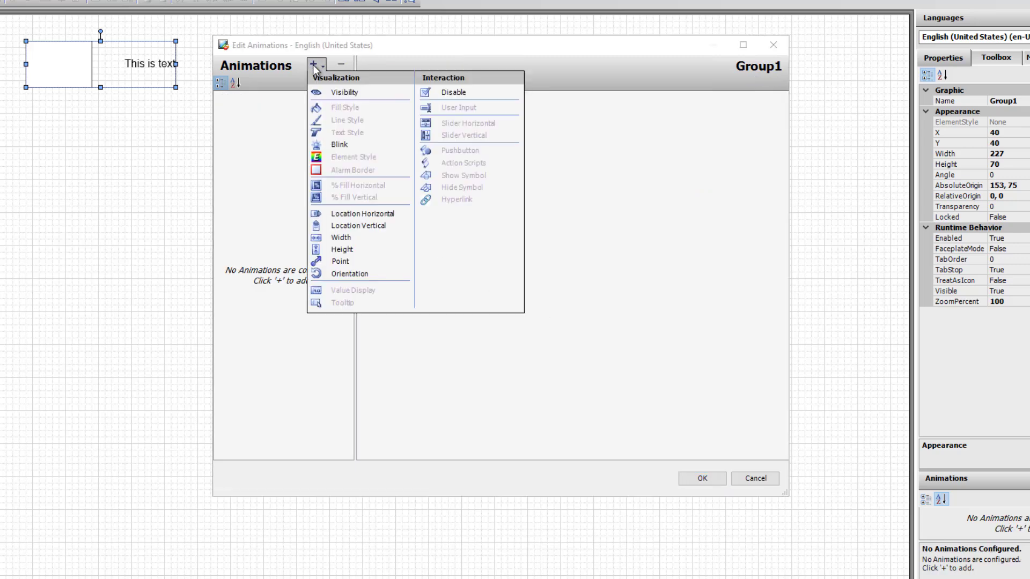
click(337, 95)
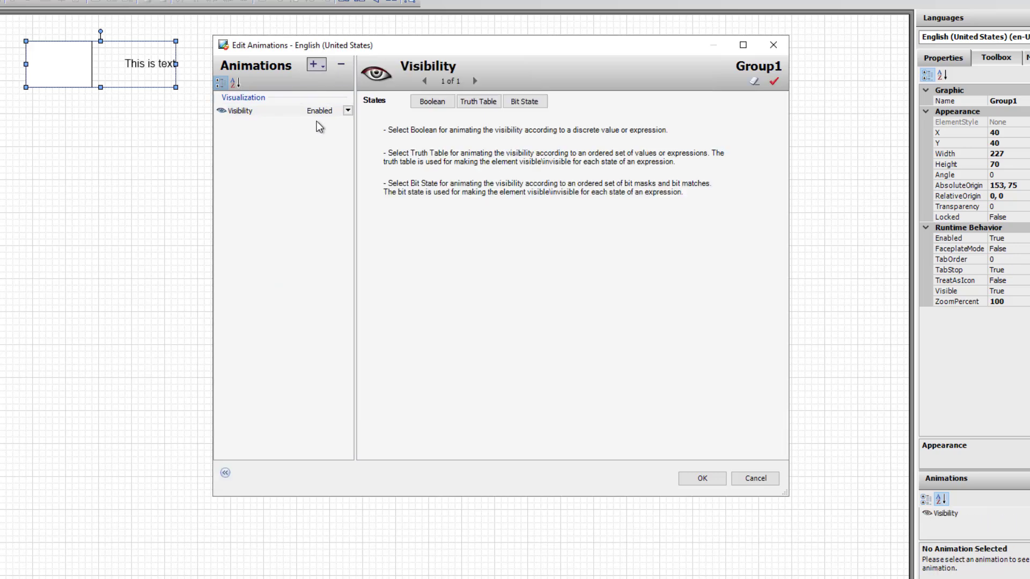
click(348, 112)
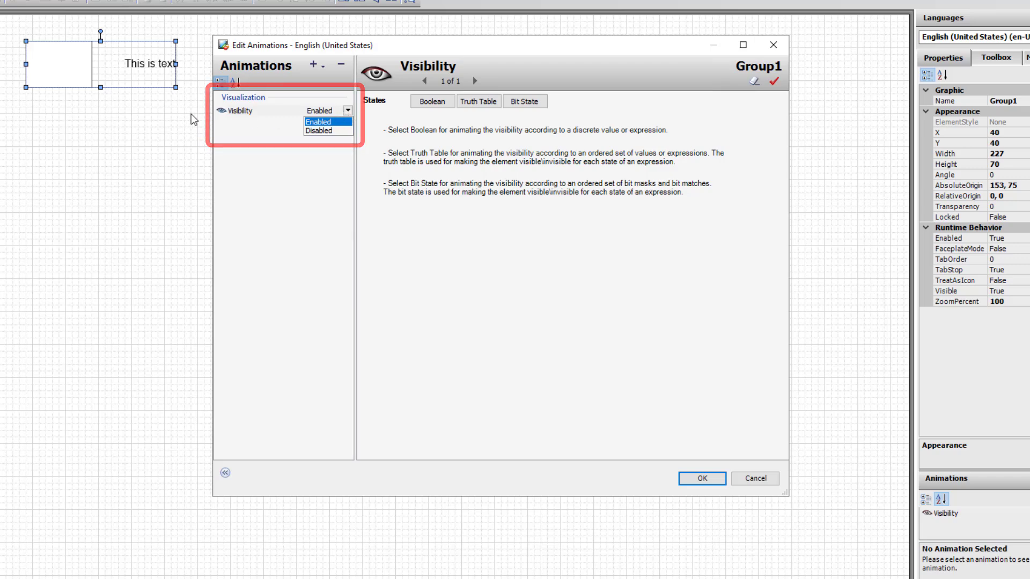
click(287, 172)
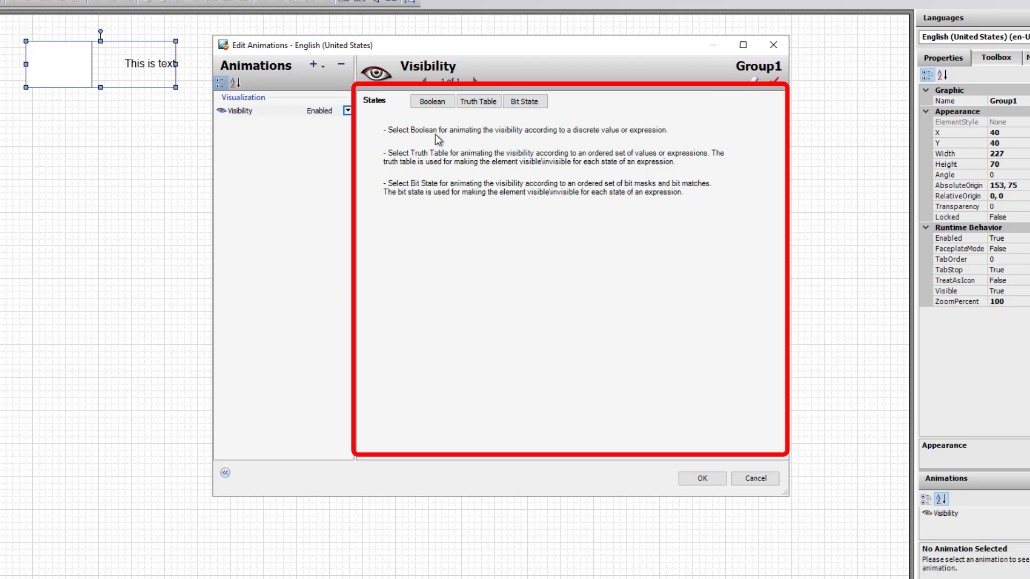
Make visibility Boolean and autocomplete the expression to Mixer100_Agitator_PV.
click(432, 104)
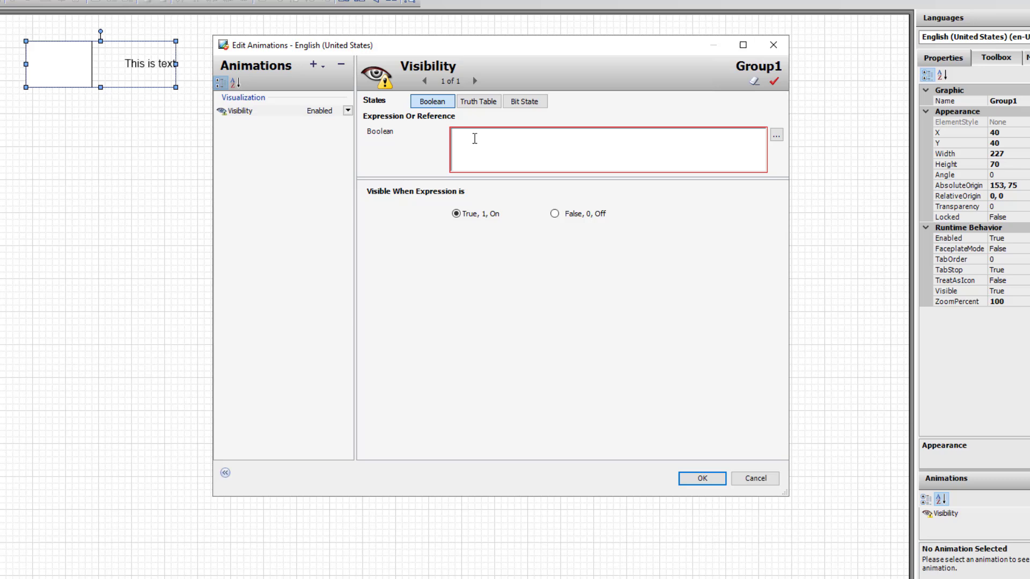
text(mi)
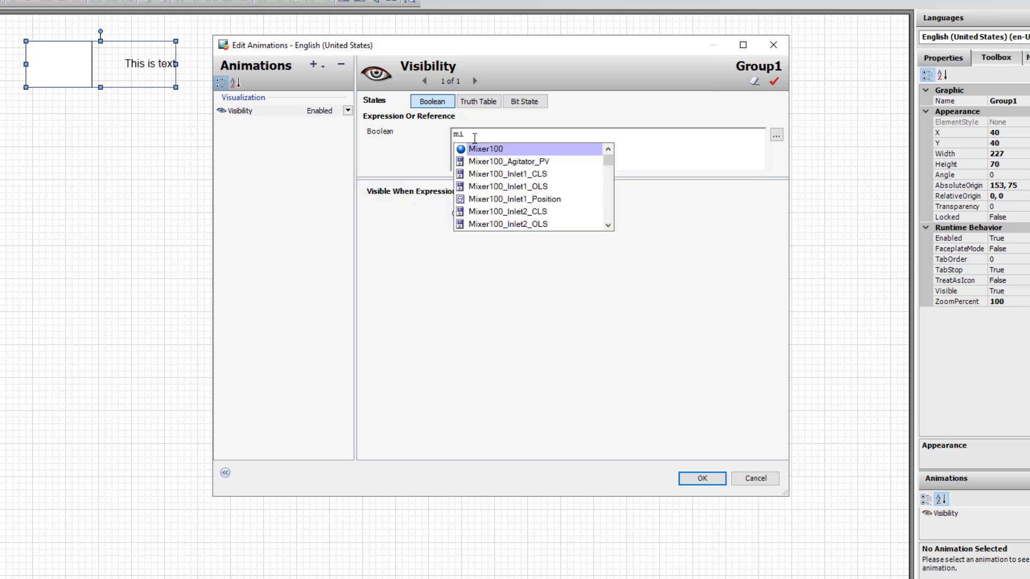
key(Down)
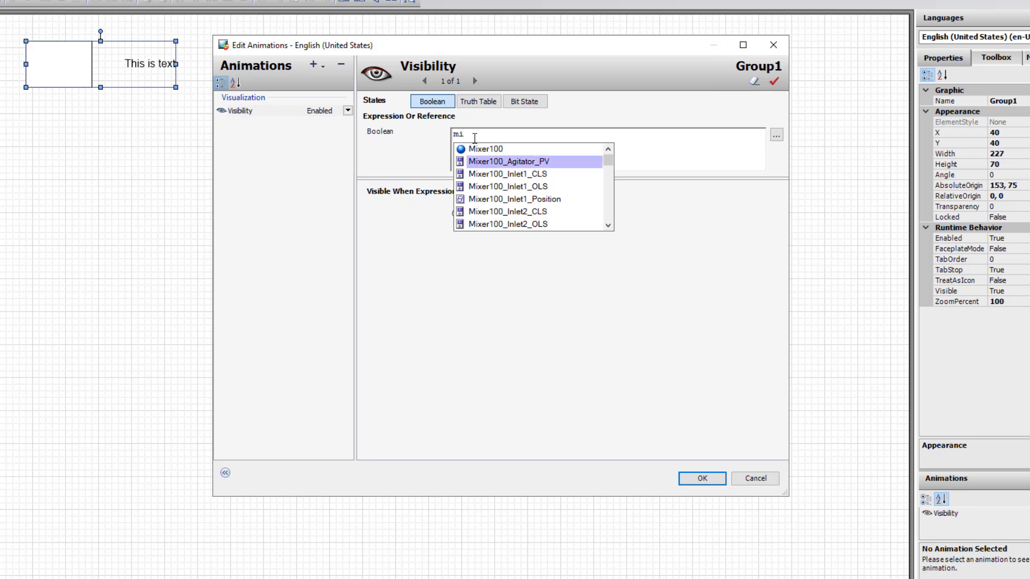
key(Return)
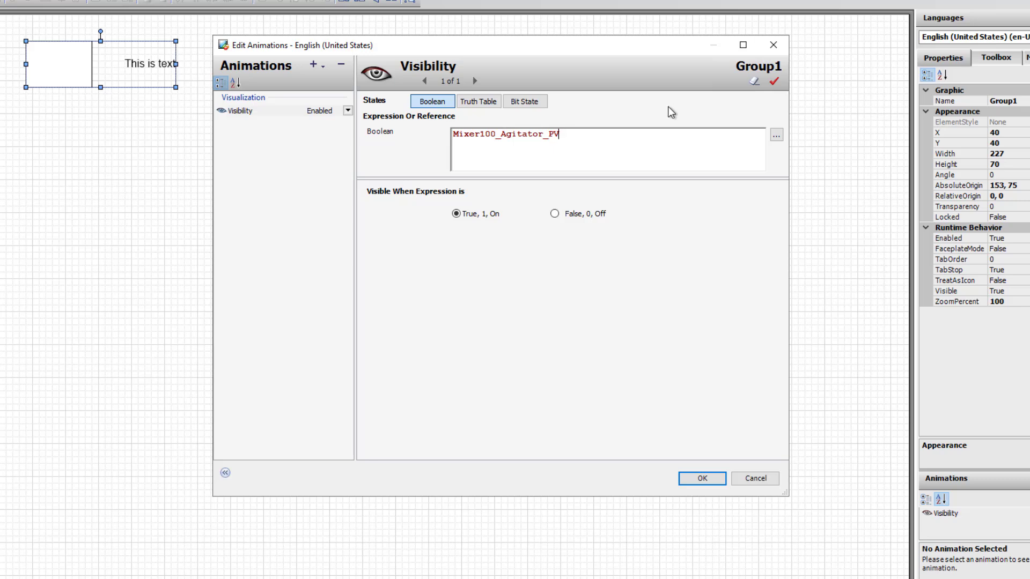
Clear the animation, reselect Boolean, and erase the typed tag name so the expression is empty.
click(754, 81)
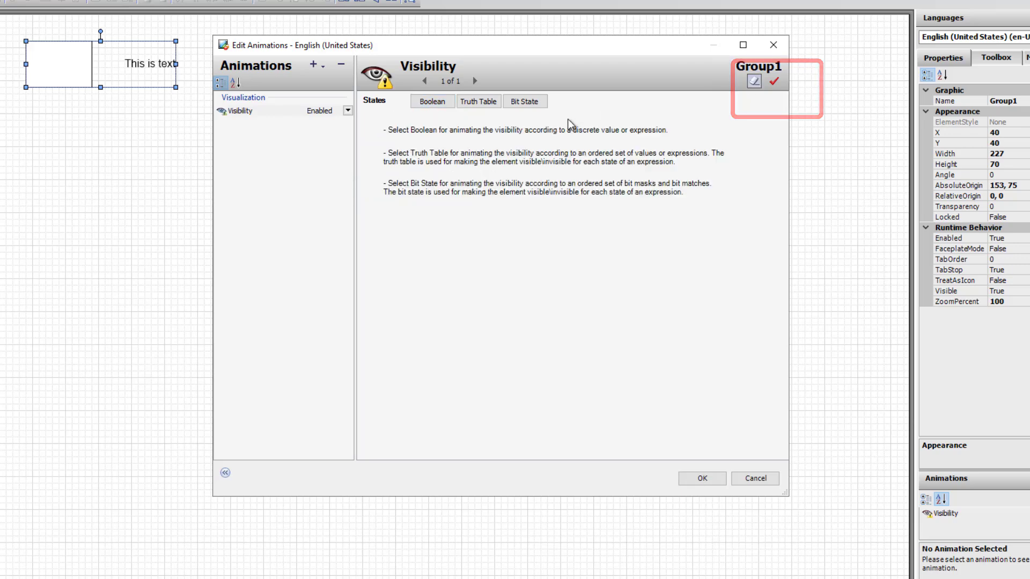
click(552, 134)
text(agitator)
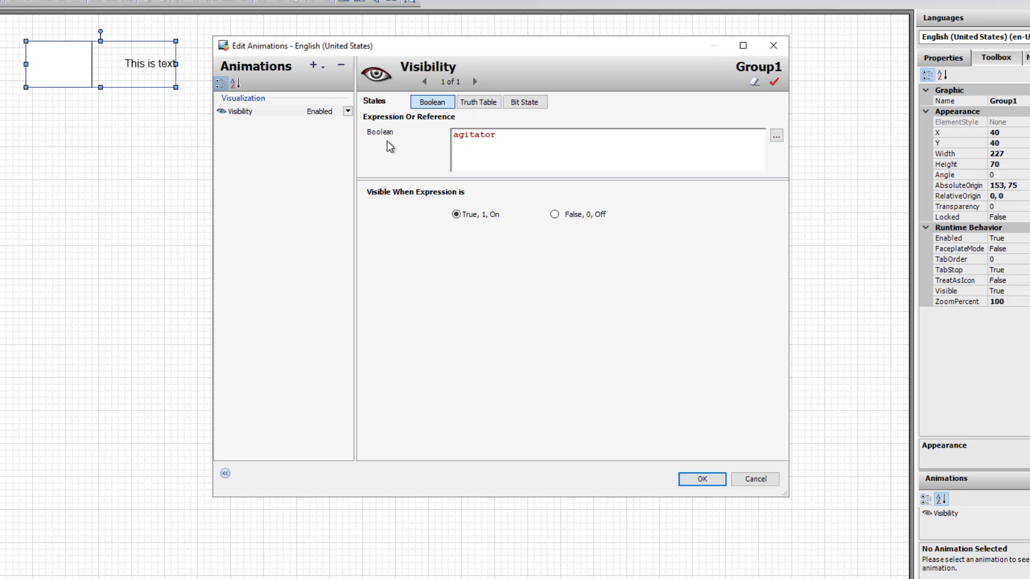
key(BackSpace)
key(BackSpace)
key(BackSpace)
key(BackSpace)
key(BackSpace)
key(BackSpace)
key(BackSpace)
key(BackSpace)
In the Galaxy Browser's InTouch tag list, select the Mixer100.Agitator.PV tag.
click(776, 138)
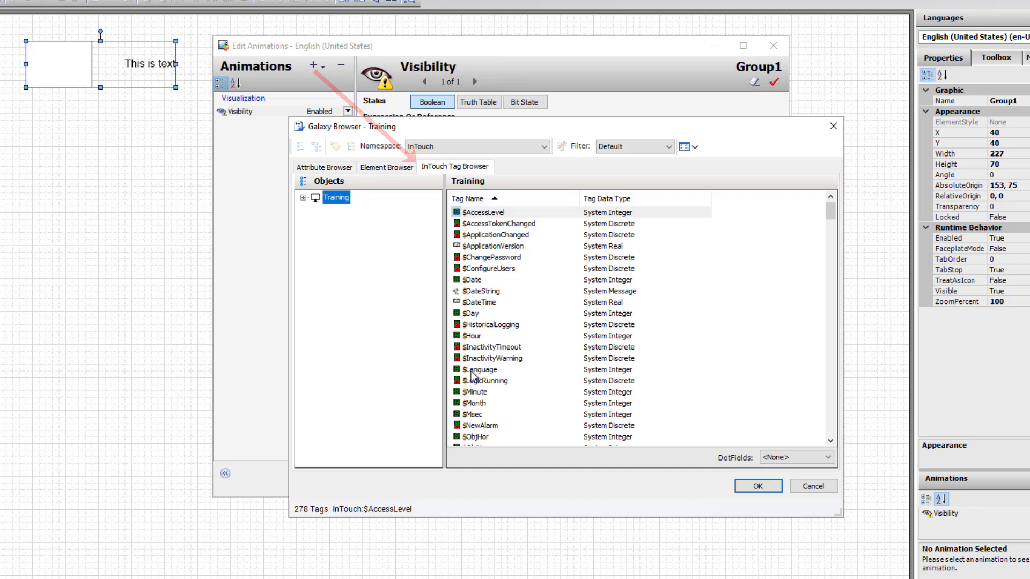
scroll(522, 381, down, 2)
scroll(522, 380, down, 7)
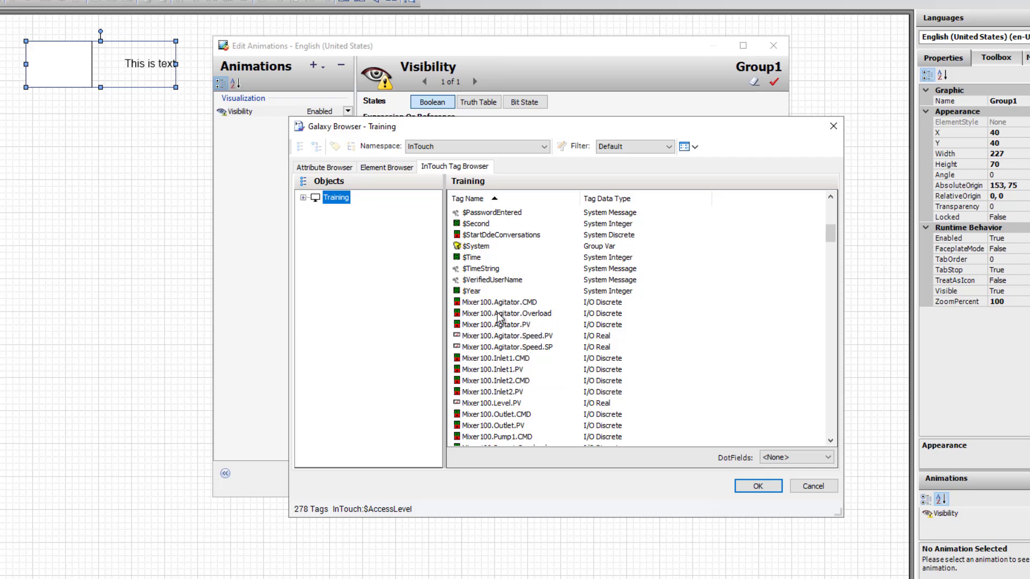
click(494, 328)
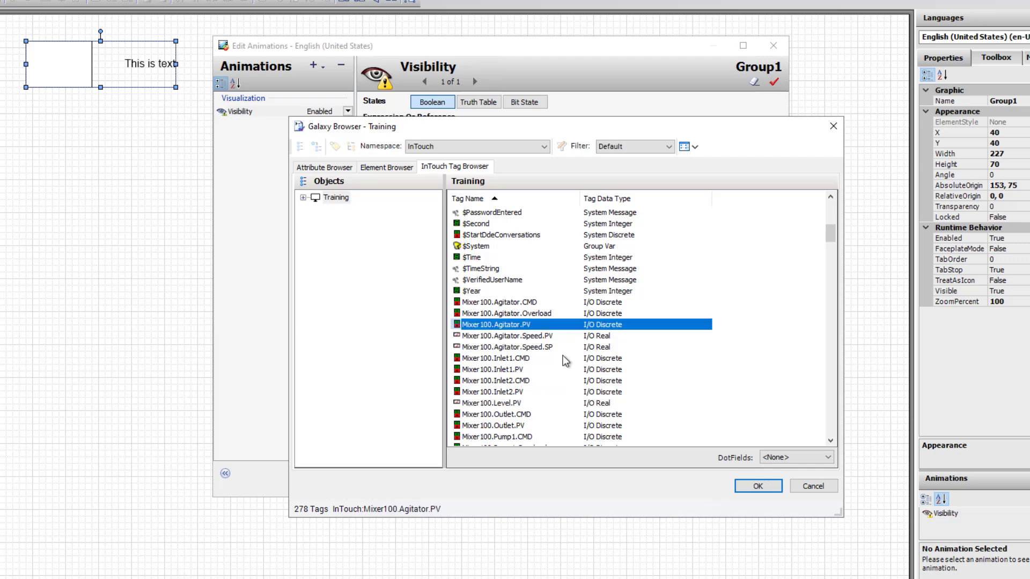